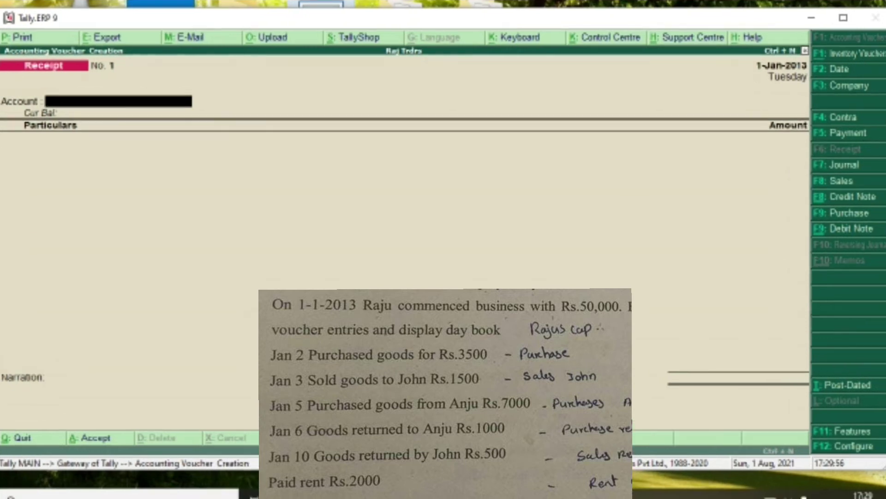
Step: Record receipt No. 1 into Cash from Rajus Capital for 50,000.00 and accept it
text(C)
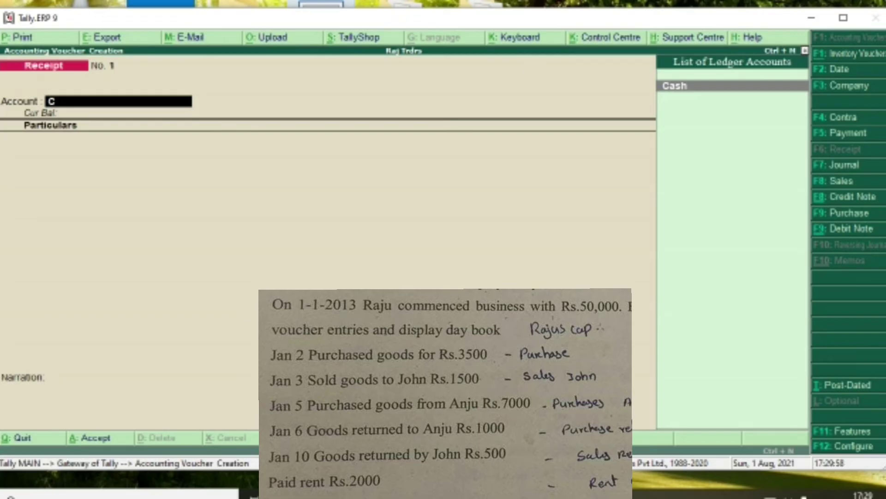
key(Return)
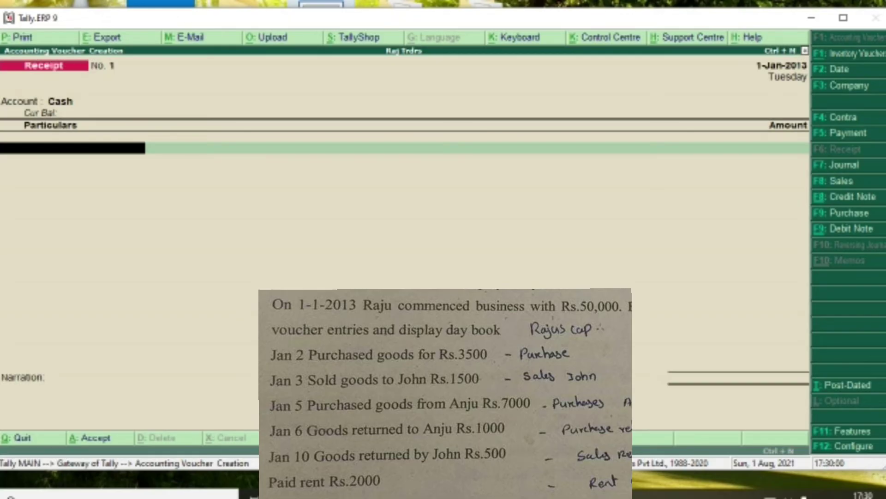
text(R)
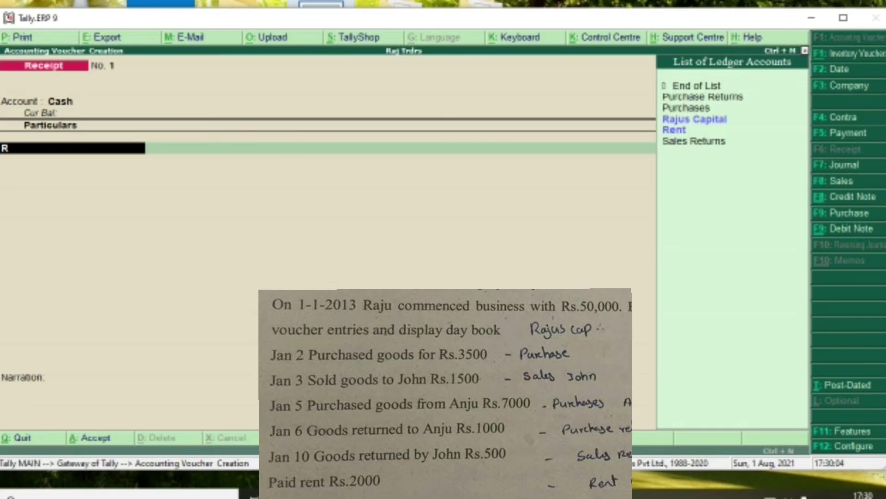
key(Down)
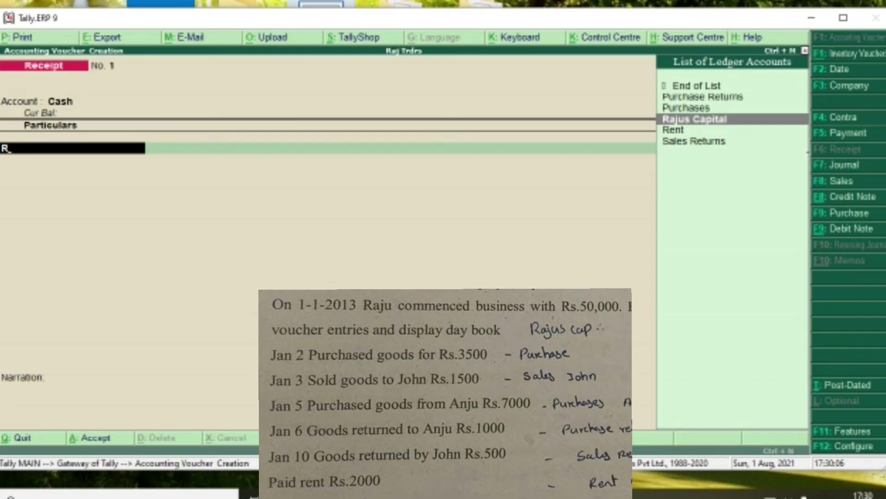
key(Return)
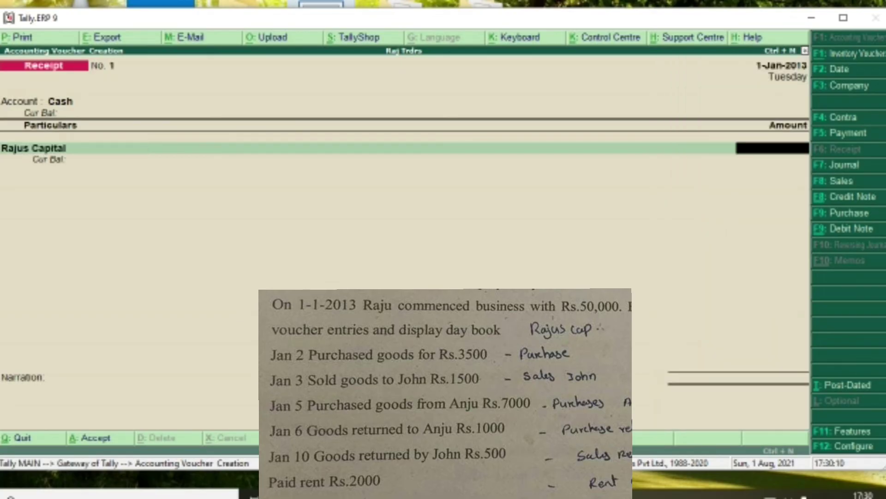
text(50000)
key(Return)
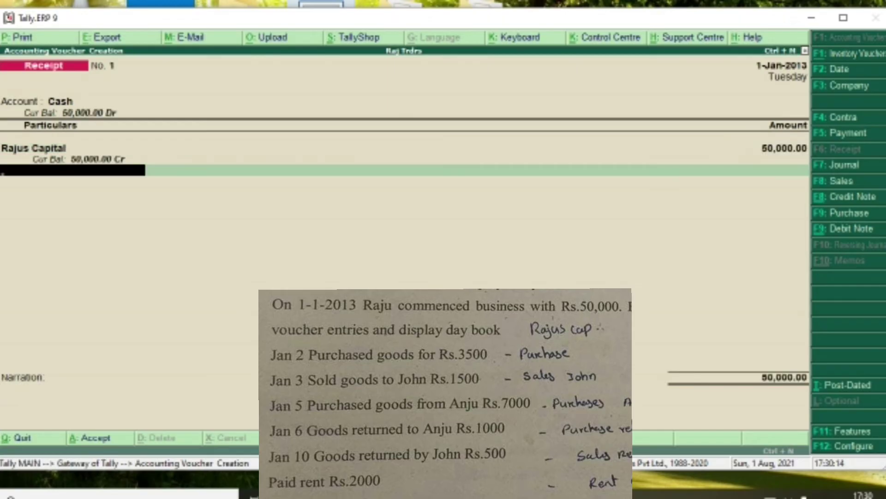
key(Return)
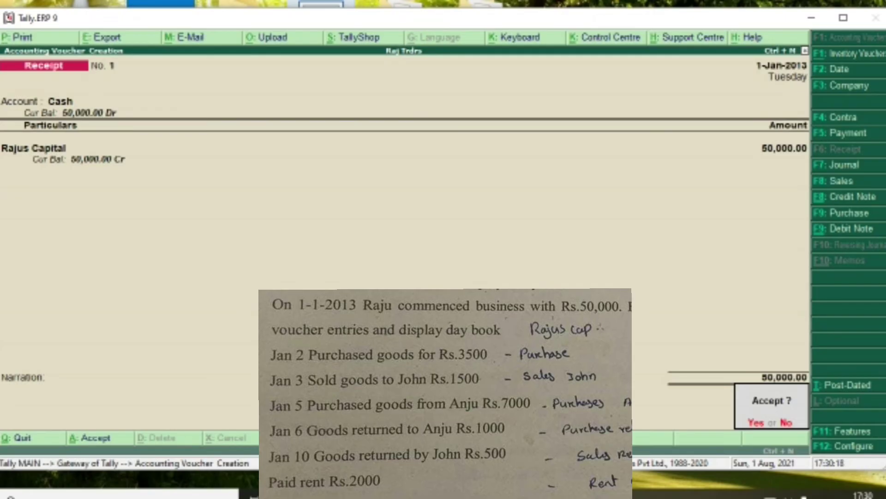
key(Return)
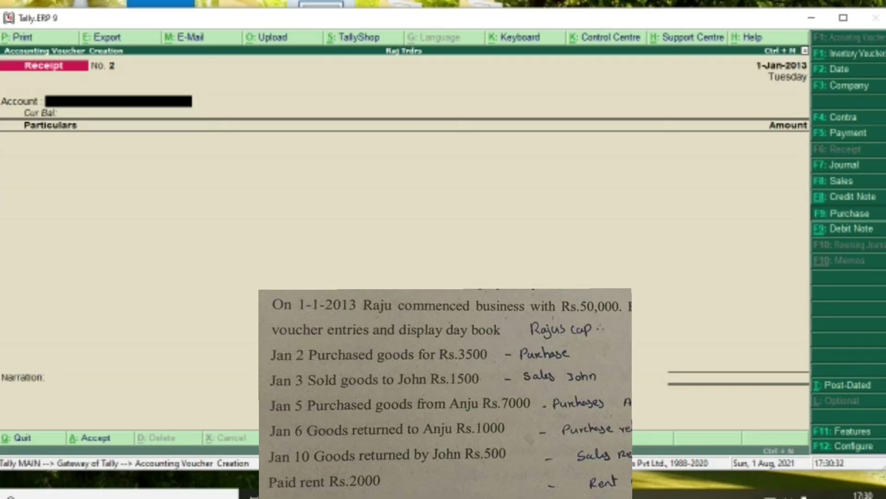
Step: Start a Purchase voucher in voucher layout, leaving the supplier invoice number blank
key(F9)
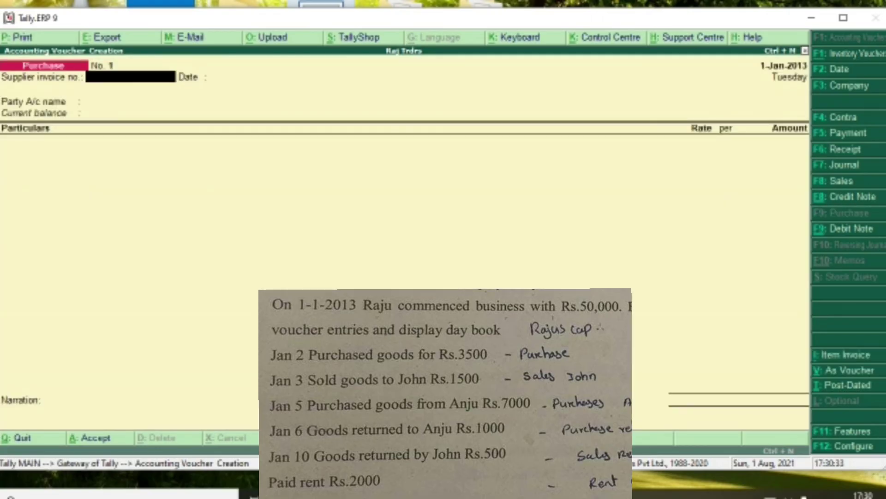
key(ctrl+v)
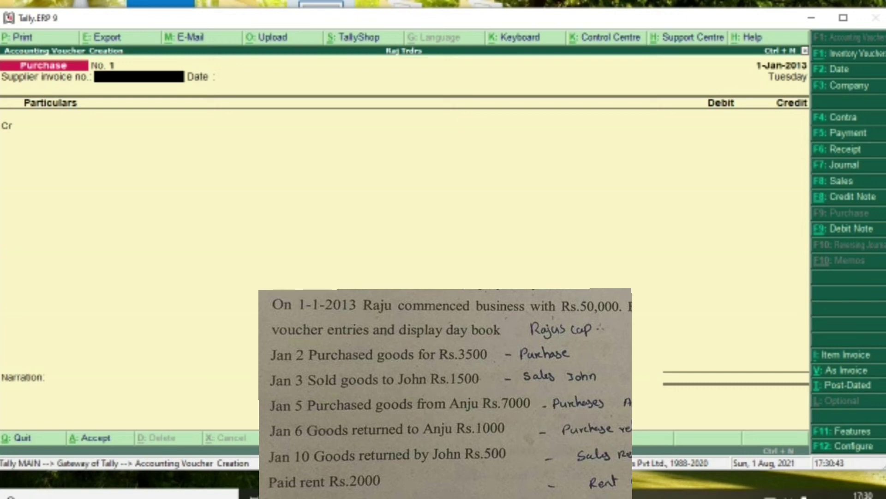
click(242, 77)
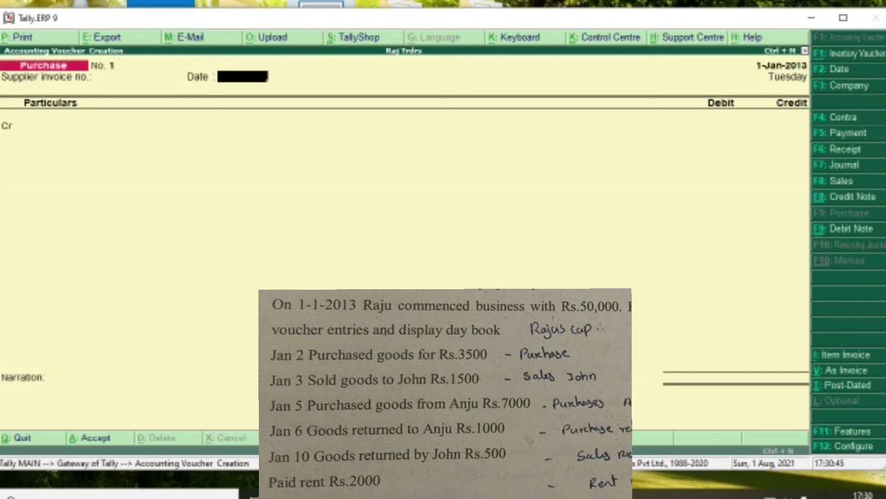
click(88, 126)
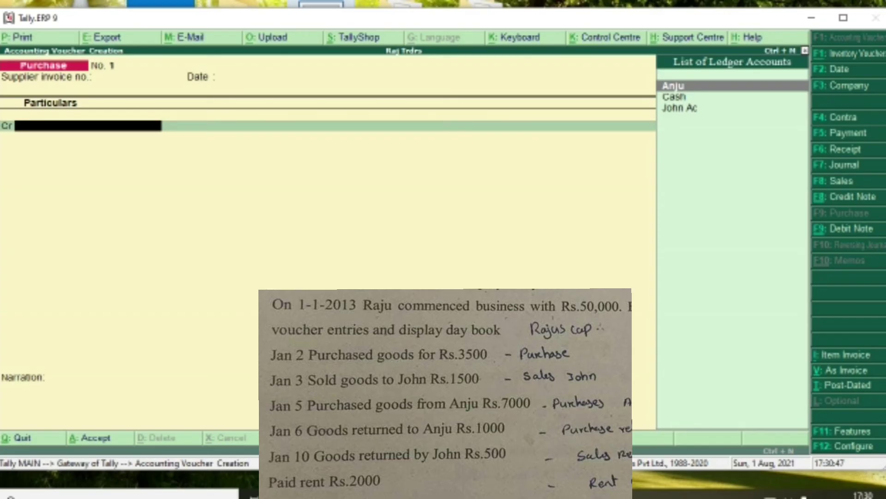
Step: Credit Cash as the party ledger with state Kerala and an amount of 3500
key(Down)
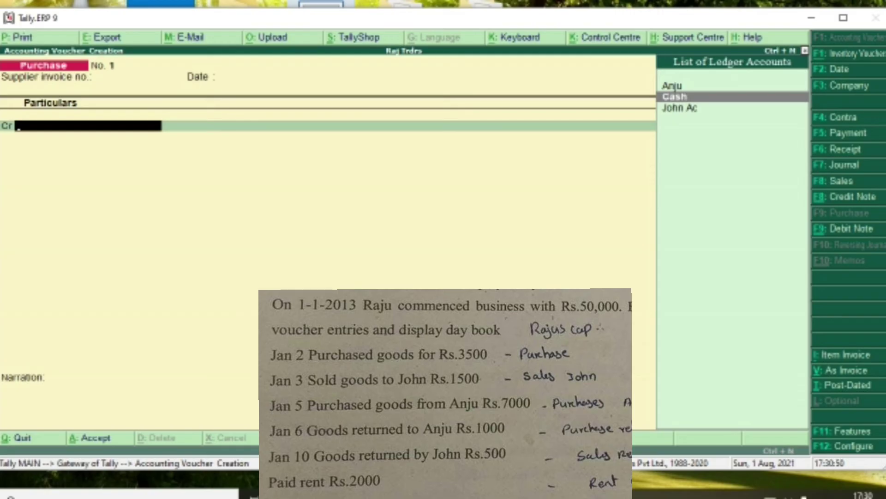
key(Return)
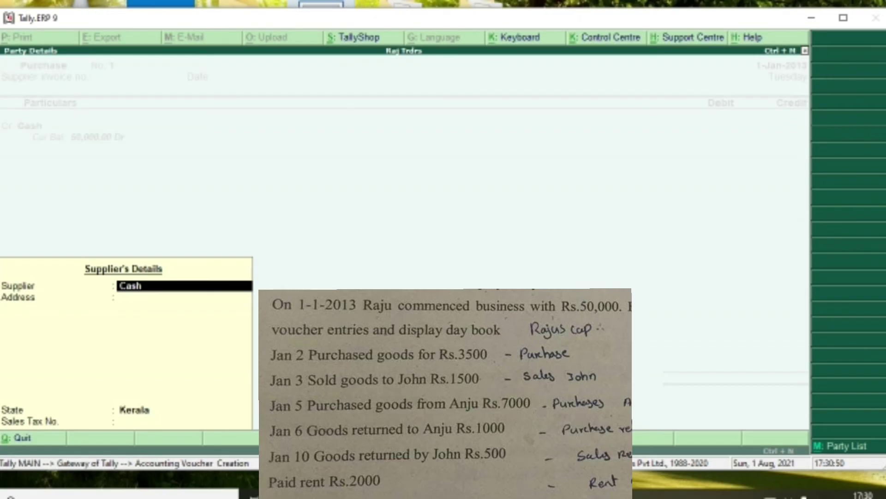
key(Return)
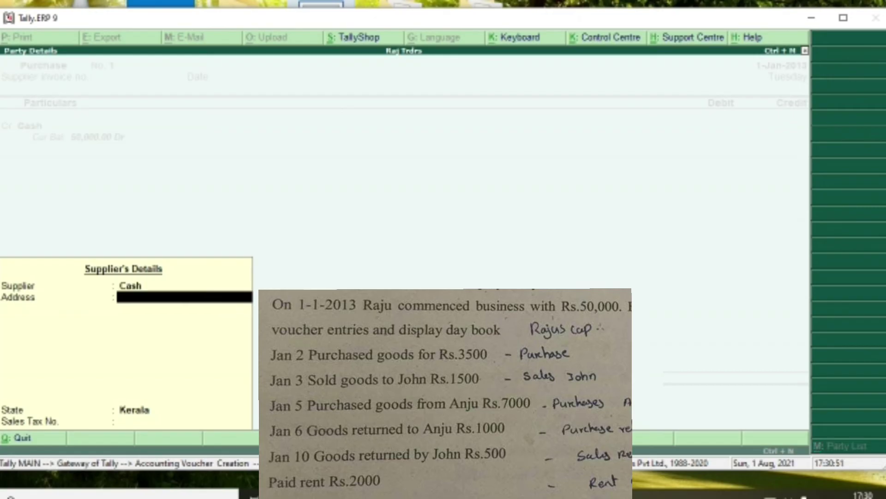
key(Return)
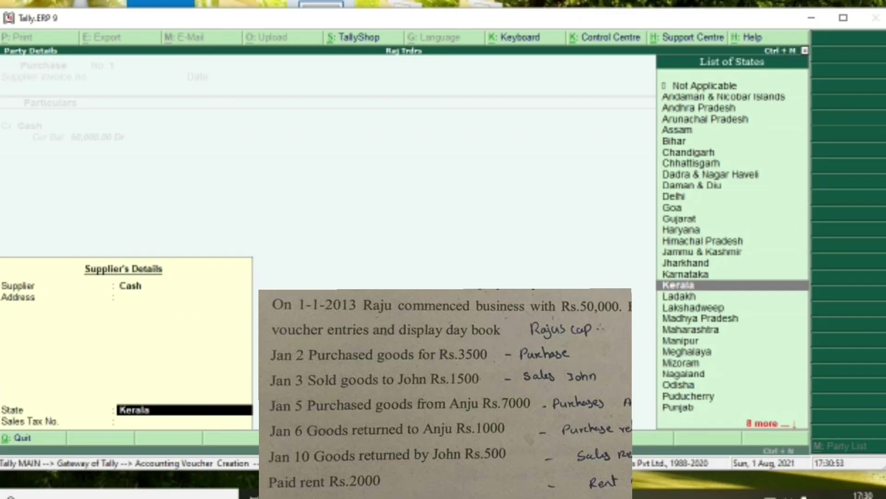
key(Return)
key(Return)
text(35)
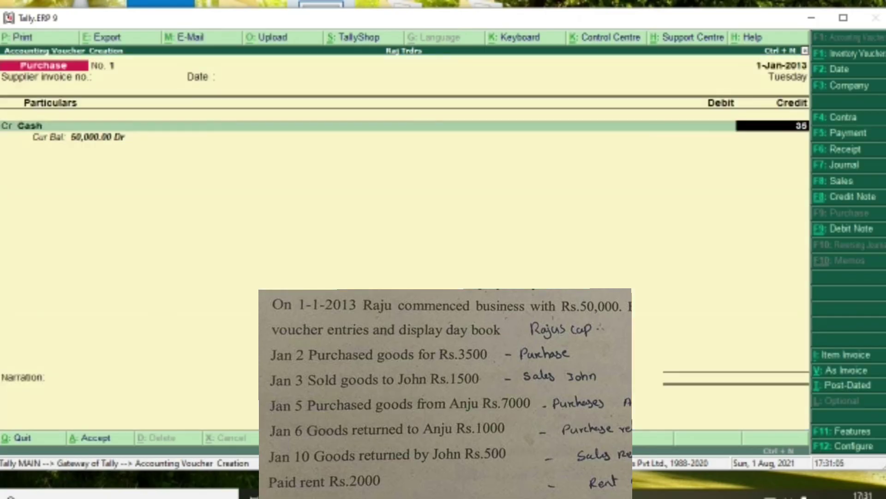
text(00)
key(Return)
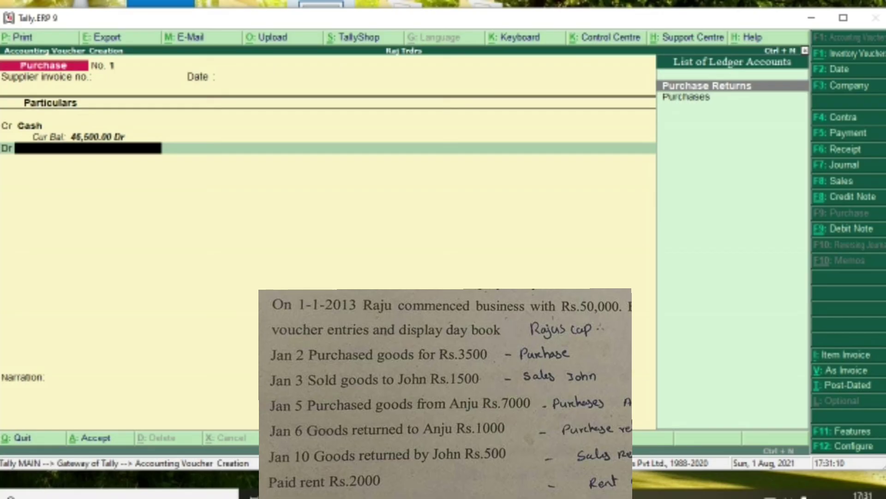
Step: Debit Purchases 3,500.00 without narration, save Purchase No. 1, and start a Sales voucher
text(P)
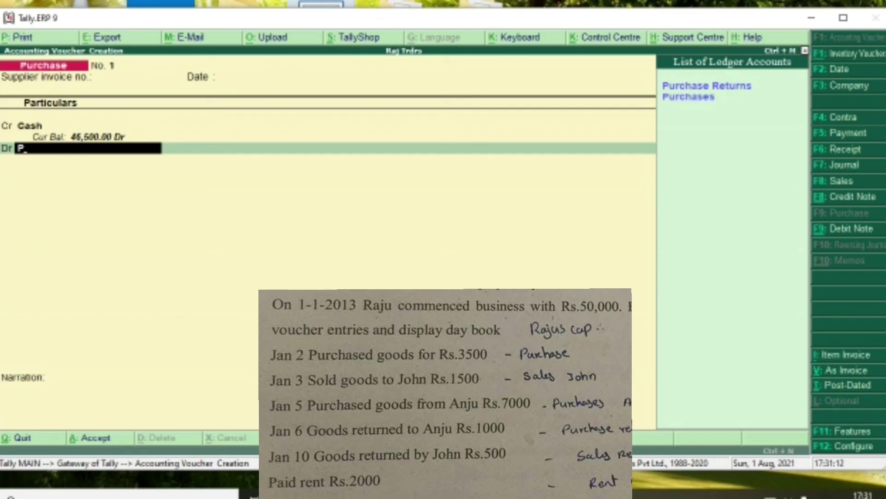
key(Down)
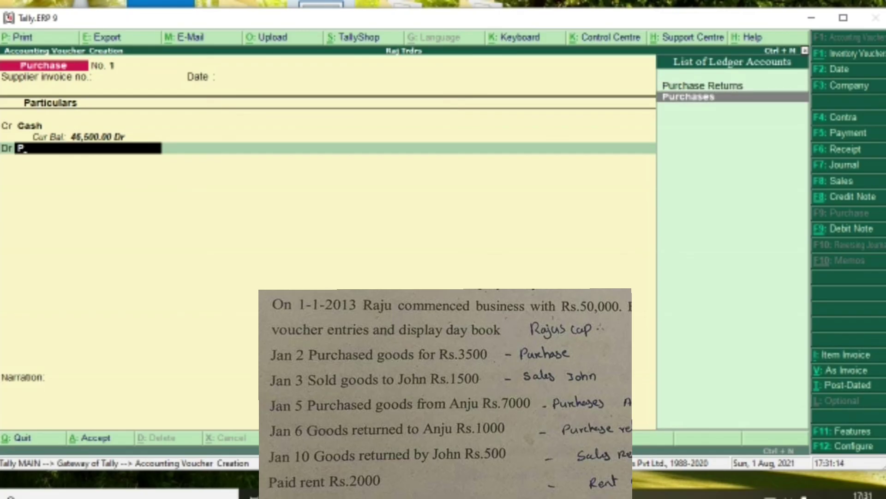
key(Return)
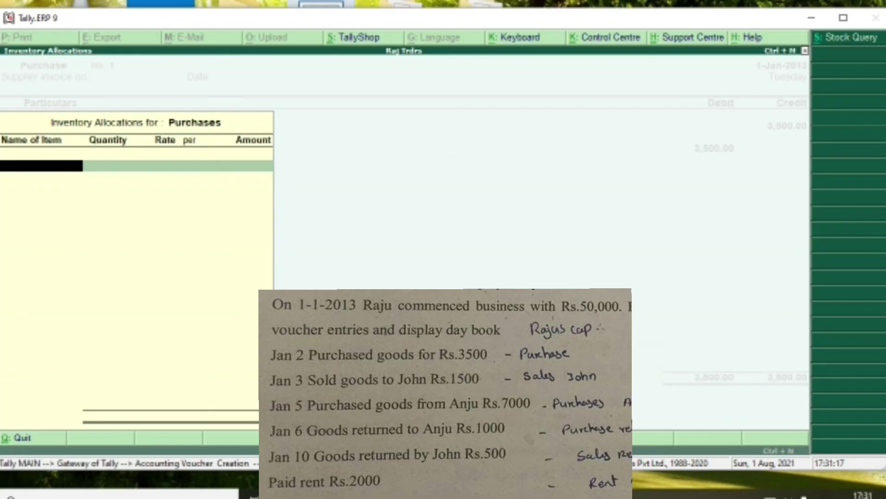
key(Return)
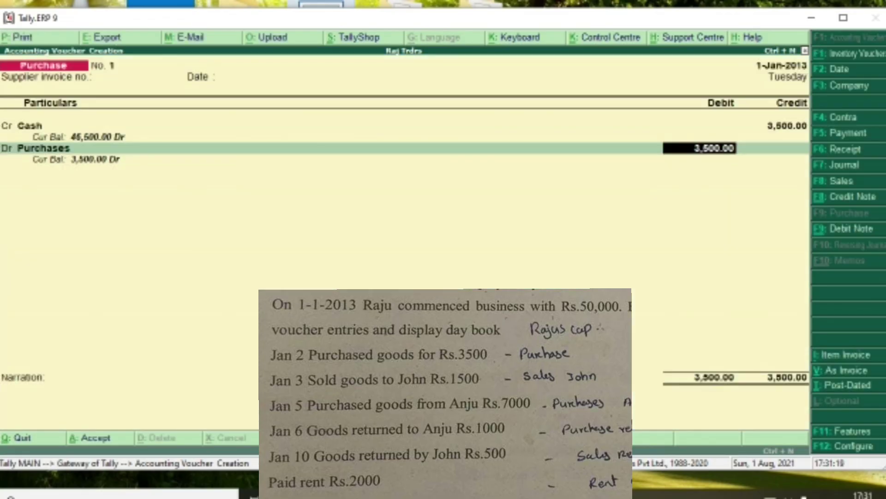
key(Return)
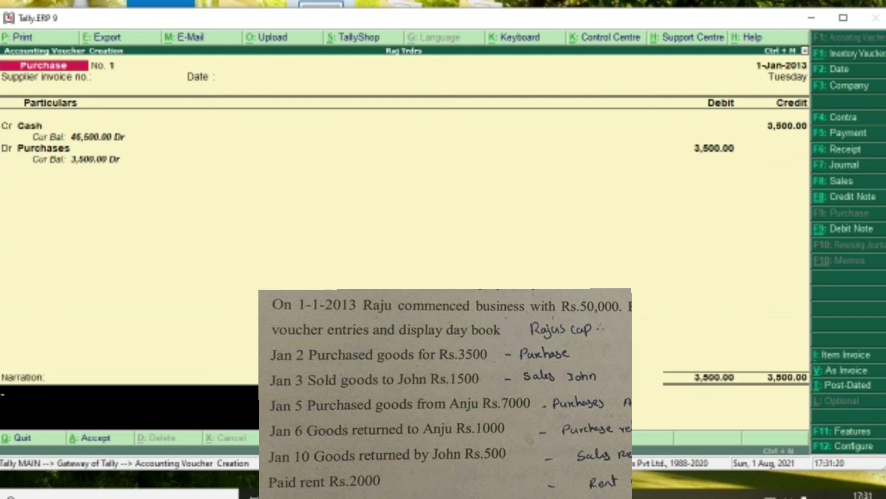
key(Return)
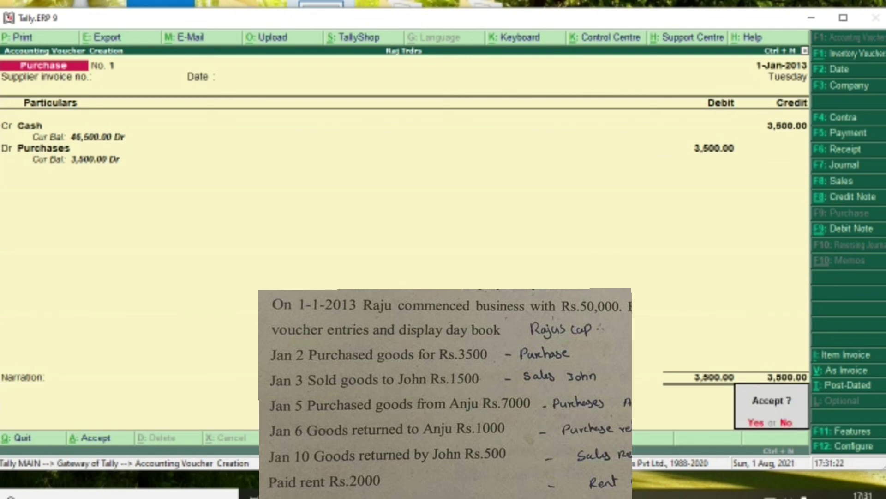
key(Return)
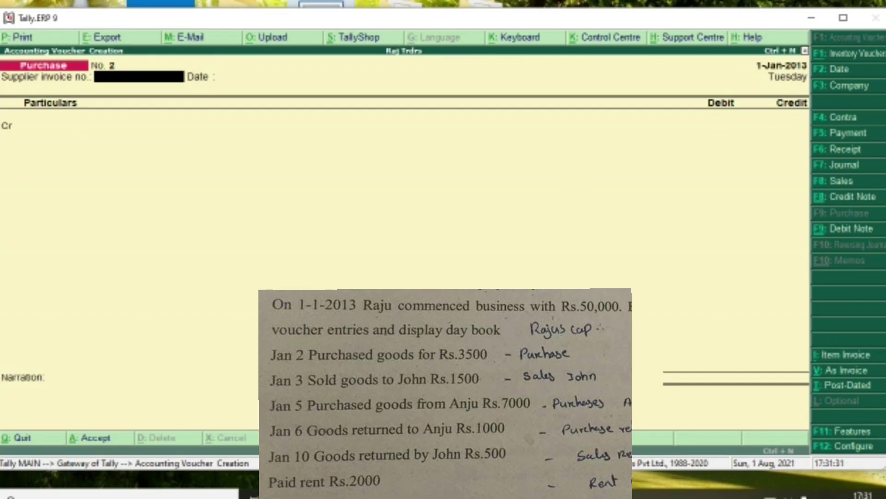
key(F8)
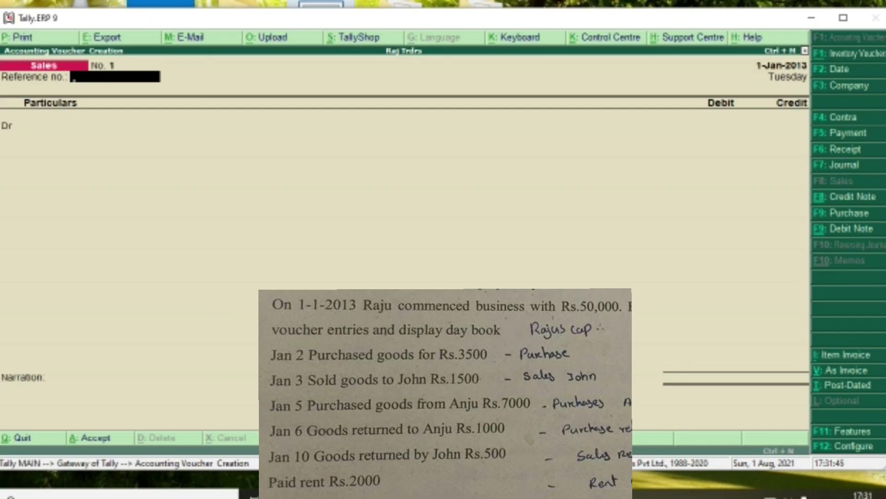
Step: Debit John Ac 1,500.00 as new bill reference 1, accepting the default party details
key(Return)
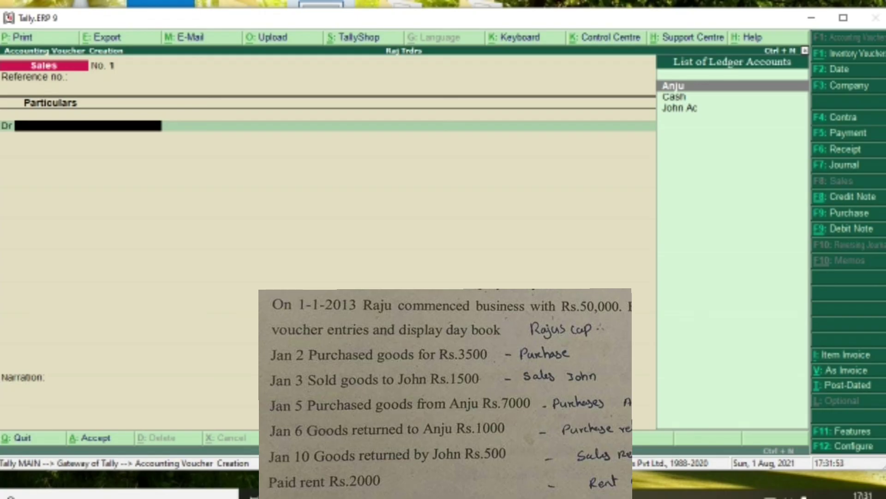
key(Down)
key(Down)
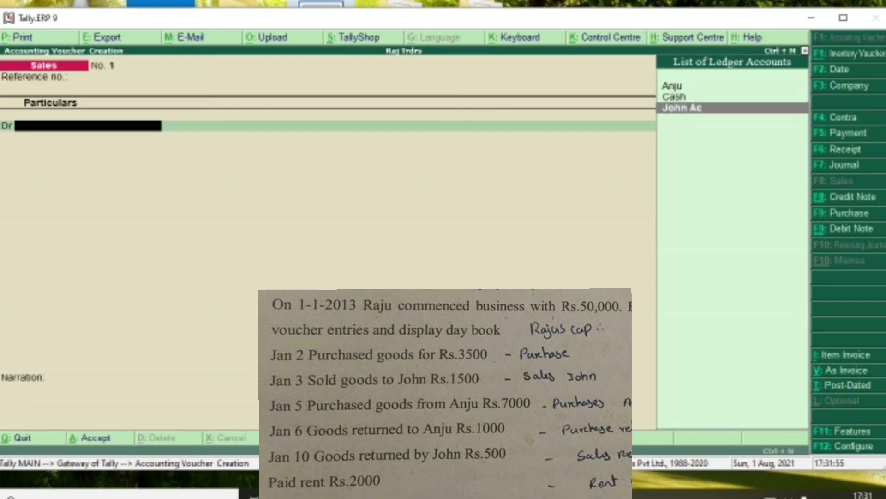
key(Return)
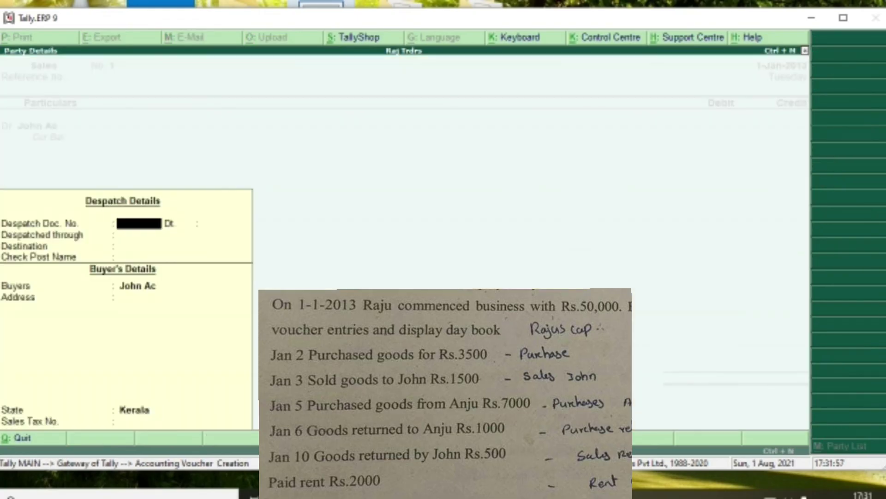
key(Return)
key(Return)
key(Return)
key(Return)
key(Return)
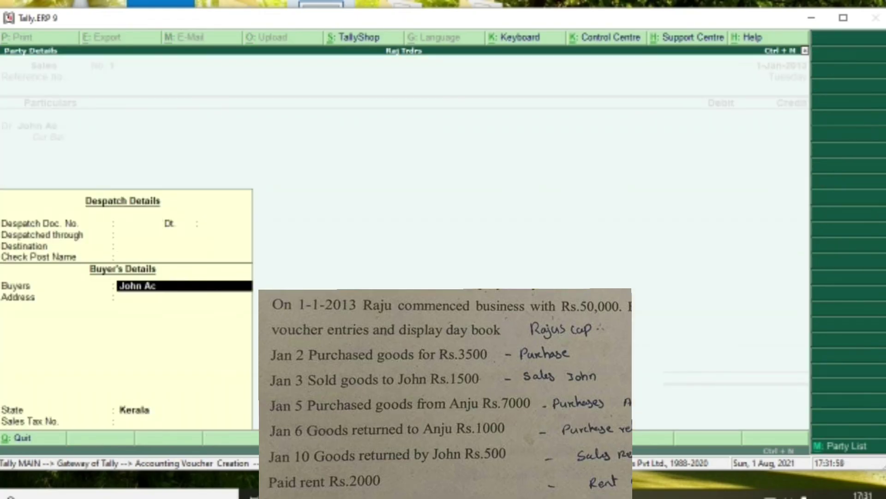
key(Return)
key(Return)
key(Return)
key(Return)
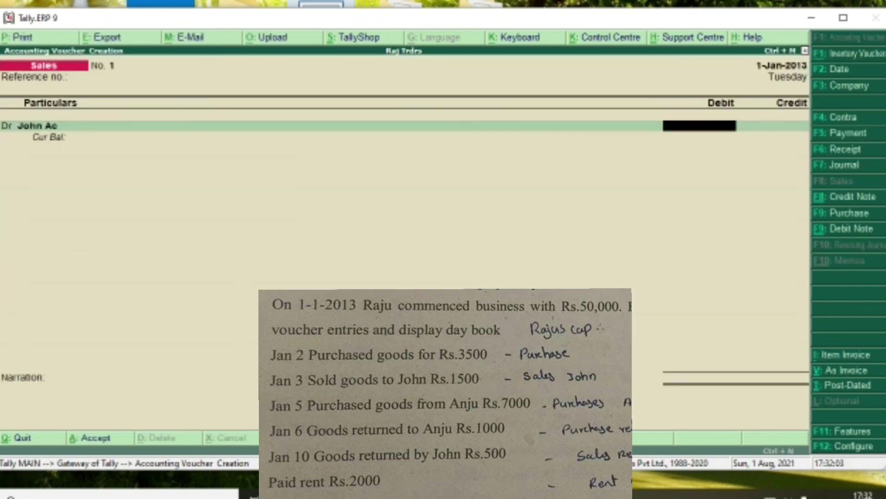
text(1500)
key(Return)
key(Return)
key(Return)
key(Return)
key(Return)
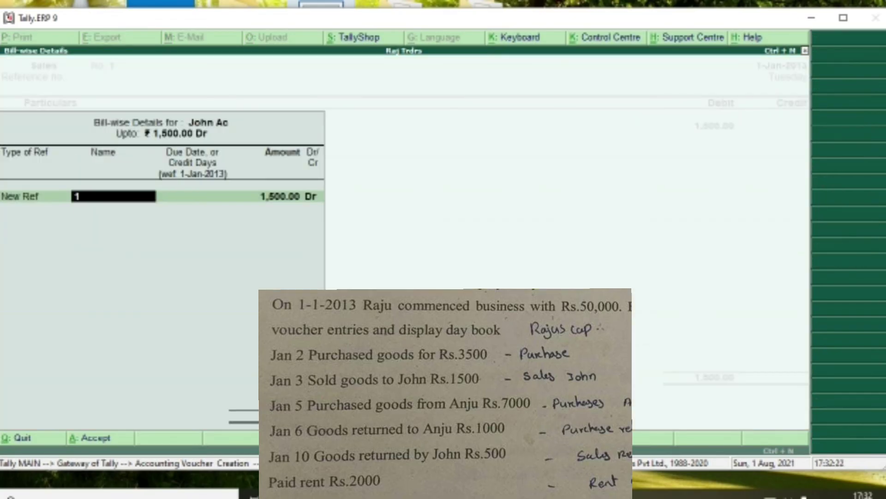
key(Return)
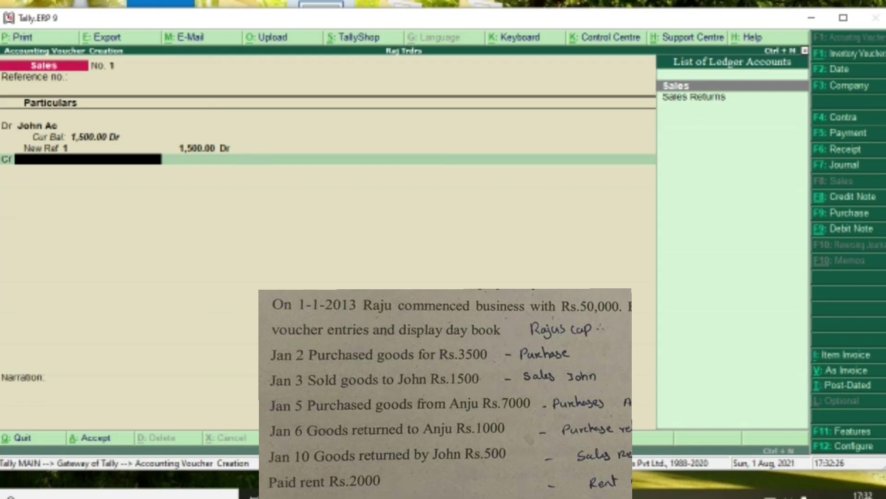
Step: Credit Sales 1,500.00 with no item allocation or narration
key(Return)
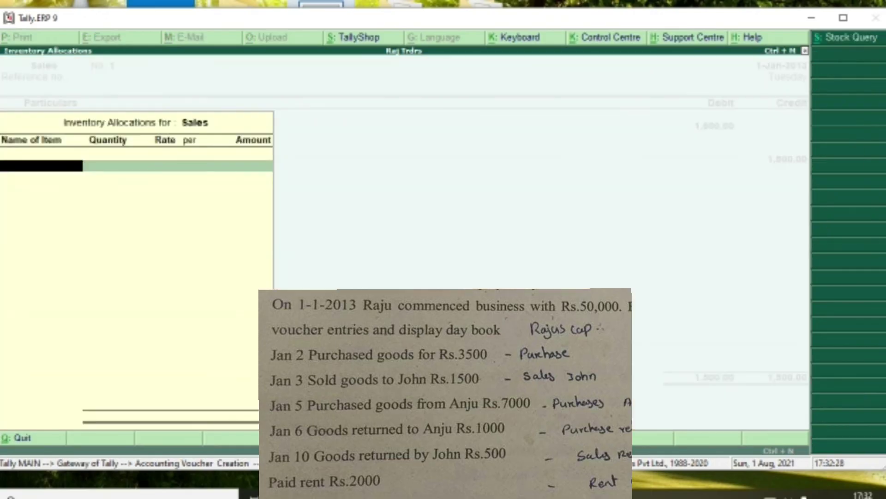
key(Return)
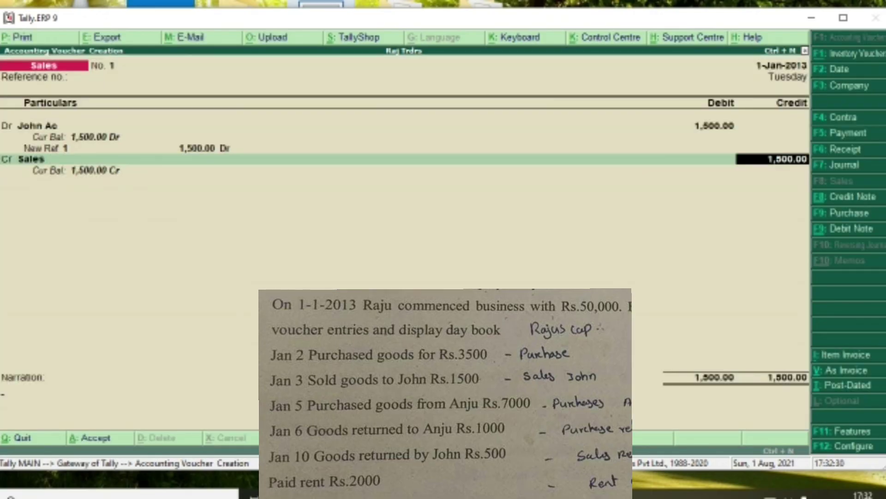
key(Return)
key(Return)
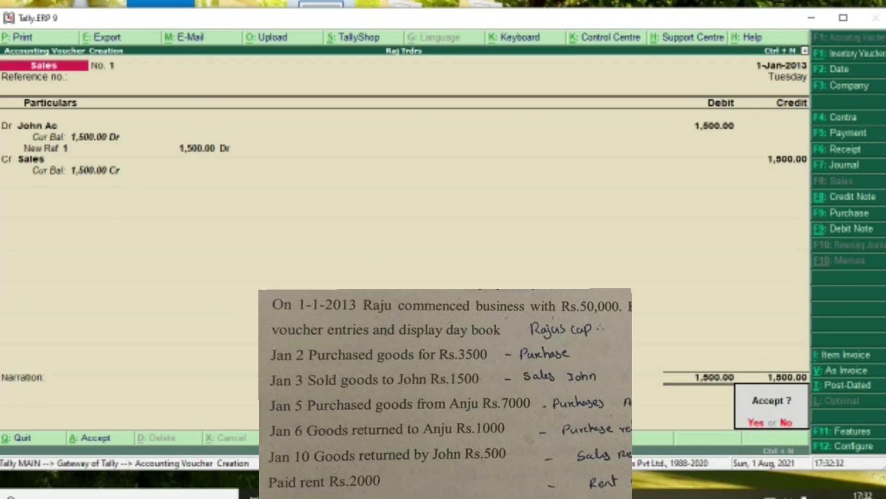